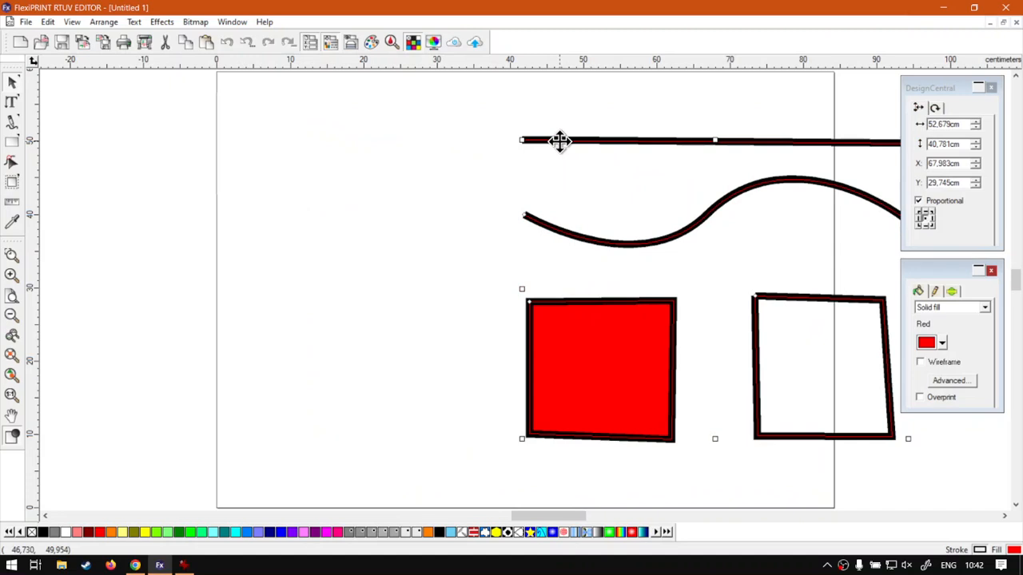
Draw a looping freehand path about 42 cm wide and 43.5 cm high beside the existing shapes with the Freehand Drawing Tool
left_click(272, 245)
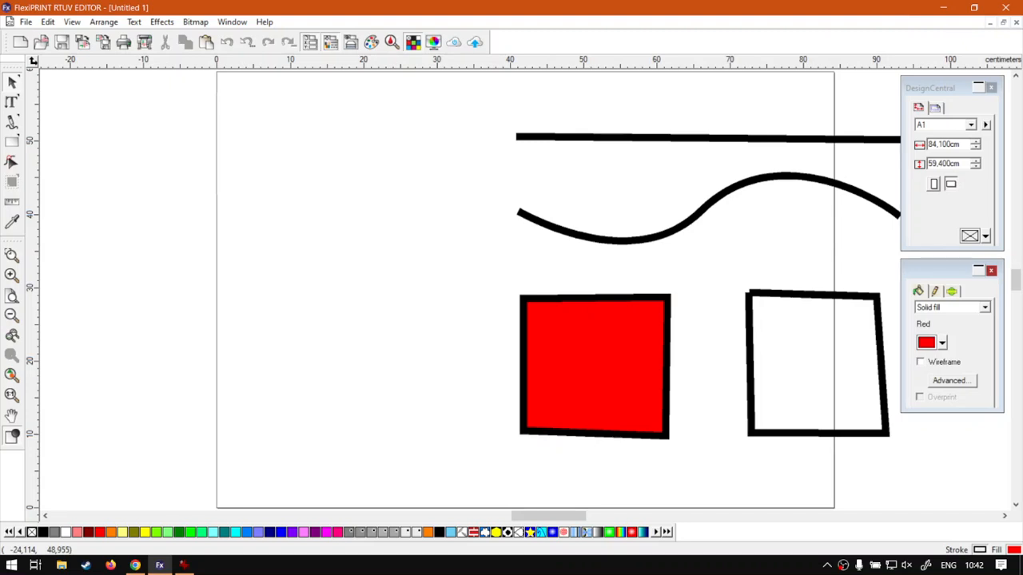
left_click(13, 128)
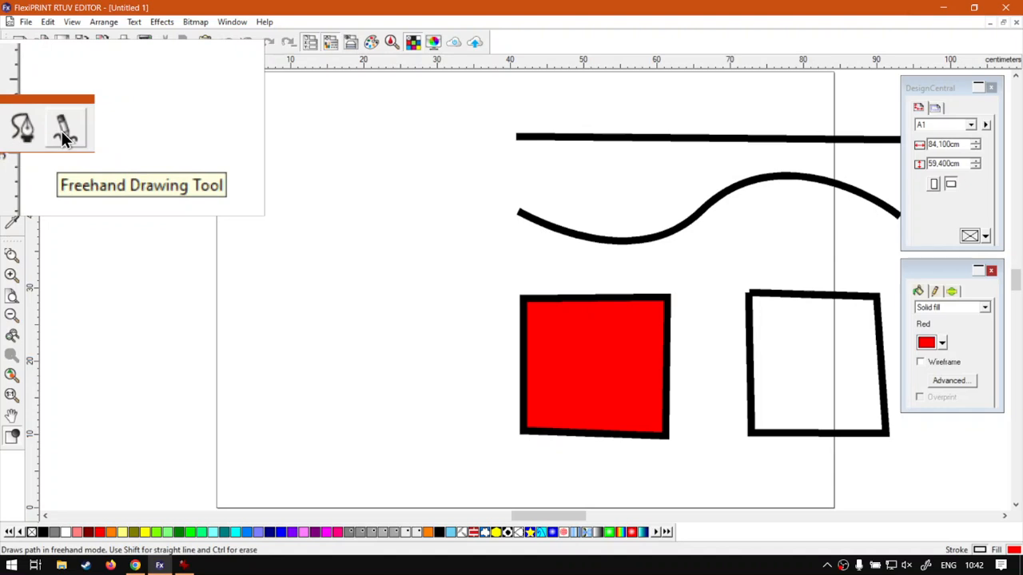
left_click(65, 136)
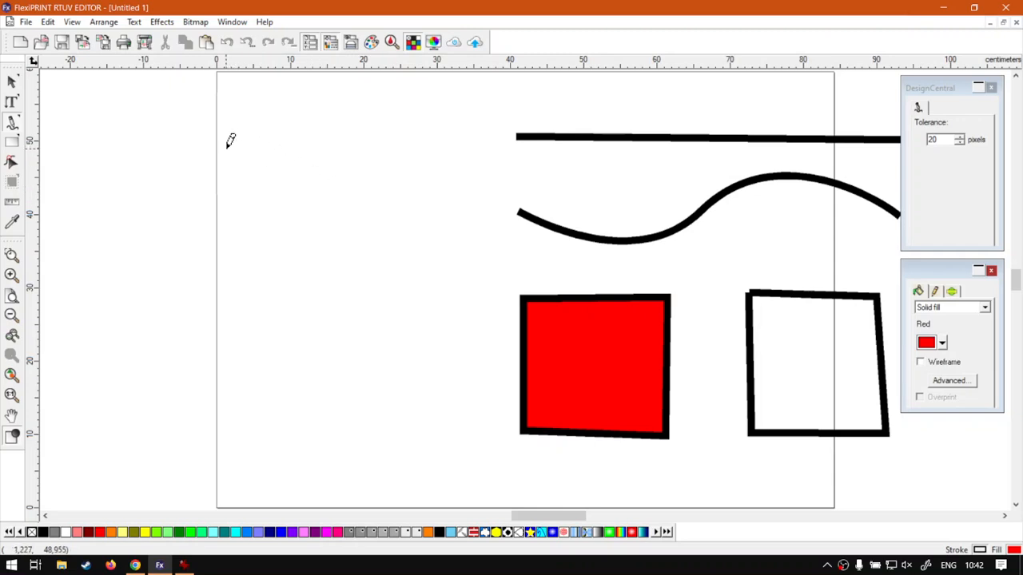
mouse_move(226, 148)
left_mouse_down()
mouse_move(258, 183)
mouse_move(228, 215)
mouse_move(264, 260)
mouse_move(295, 209)
mouse_move(335, 173)
mouse_move(360, 251)
mouse_move(269, 319)
mouse_move(288, 394)
mouse_move(405, 356)
mouse_move(392, 291)
mouse_move(428, 198)
mouse_move(385, 131)
mouse_move(292, 136)
mouse_move(271, 171)
mouse_move(278, 135)
mouse_move(241, 106)
mouse_move(153, 131)
mouse_move(145, 199)
mouse_move(194, 248)
mouse_move(137, 321)
mouse_move(133, 407)
mouse_move(194, 389)
mouse_move(199, 305)
mouse_move(228, 297)
mouse_move(221, 271)
mouse_move(204, 272)
mouse_move(155, 327)
mouse_move(158, 374)
left_mouse_up()
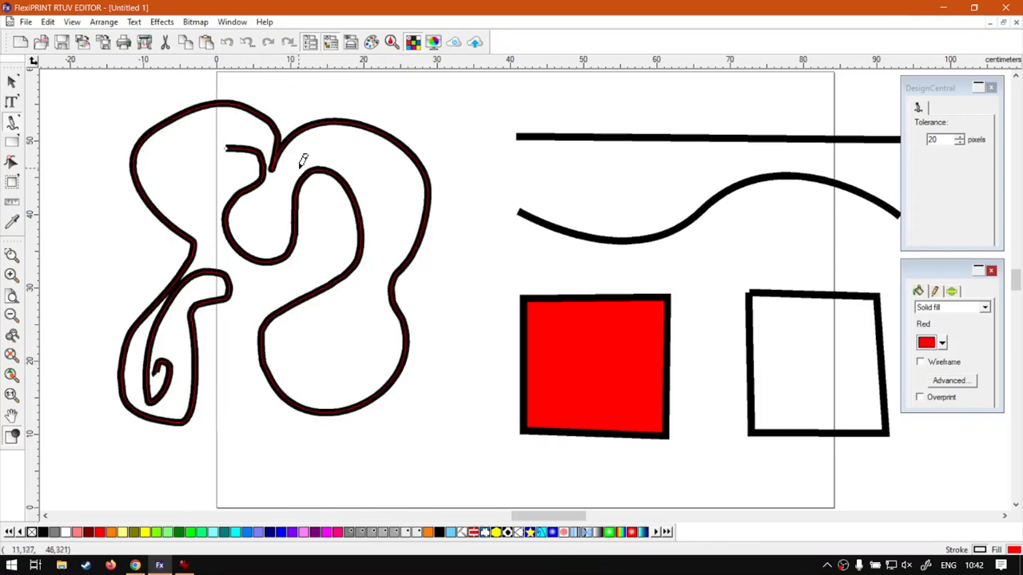
Delete the looping freehand path
left_click(12, 81)
left_click(339, 174)
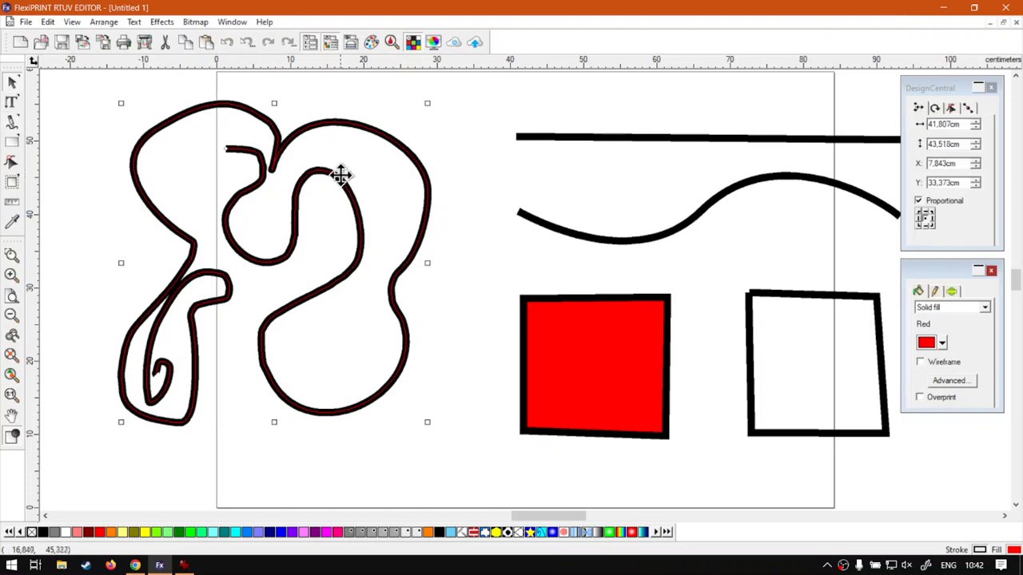
key("Delete")
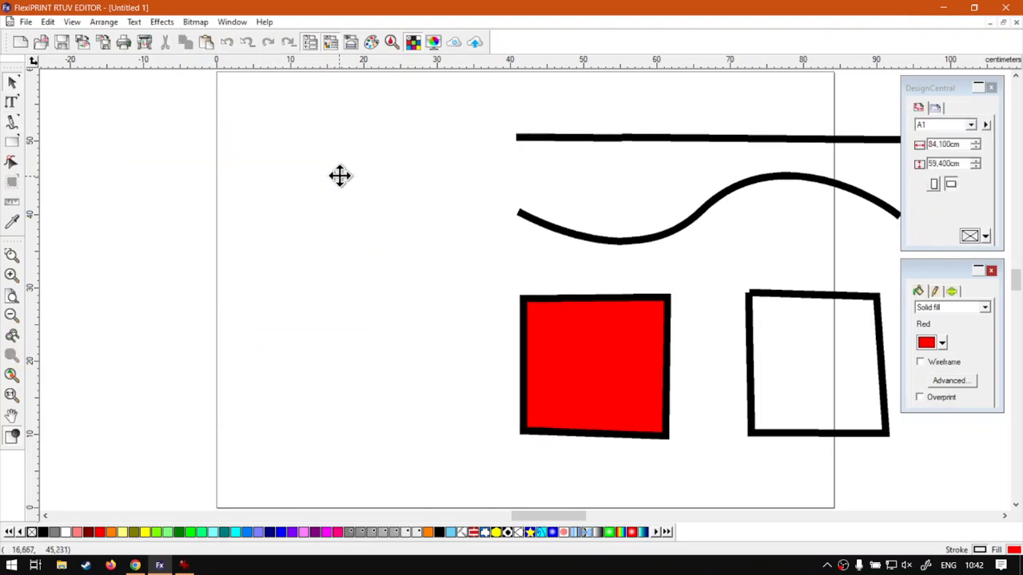
Draw a winding freehand path in the empty area, erasing part of the stroke back before continuing it downward
left_click(13, 121)
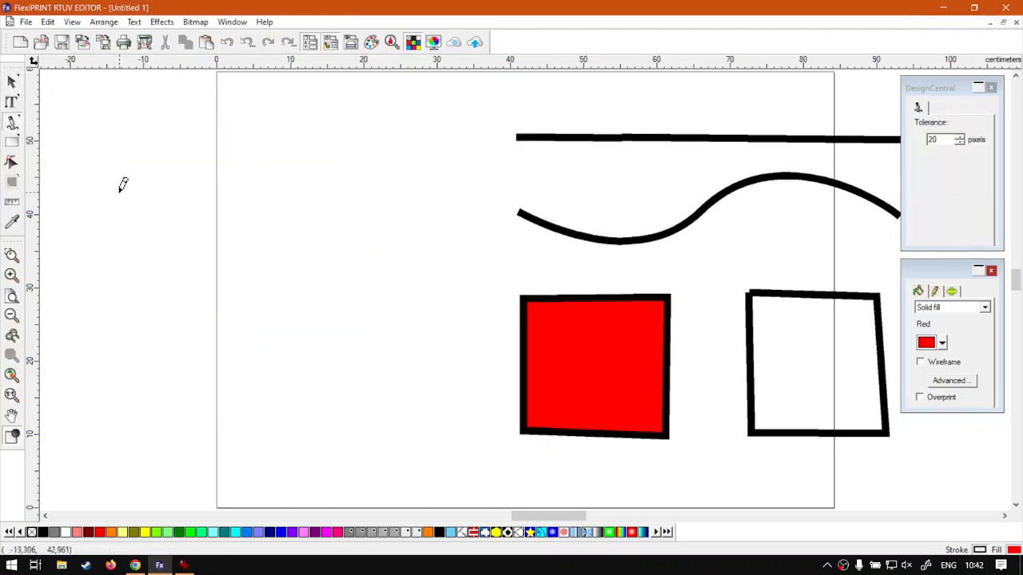
mouse_move(266, 190)
left_mouse_down()
mouse_move(290, 167)
mouse_move(328, 163)
mouse_move(321, 190)
mouse_move(369, 214)
left_mouse_up()
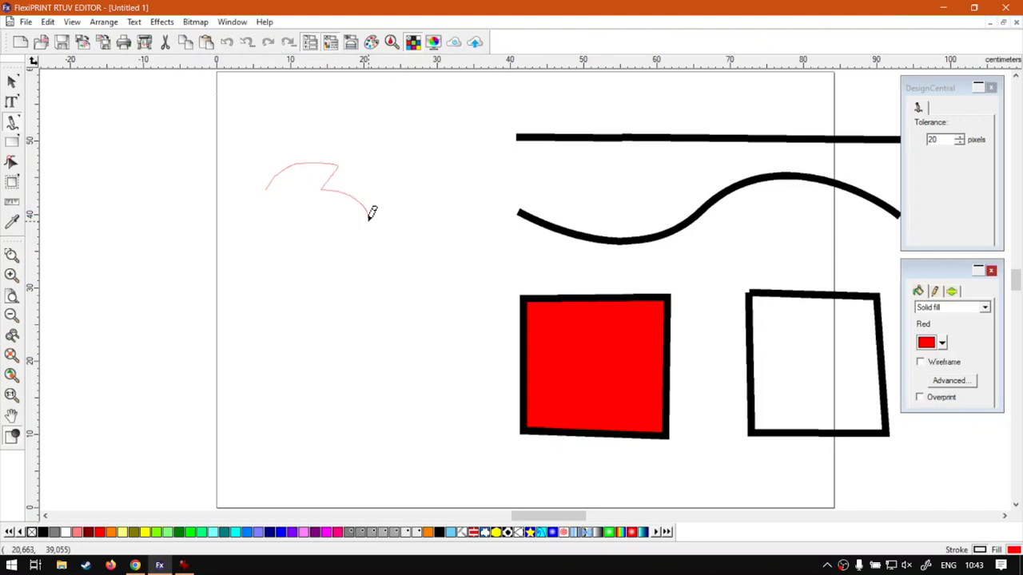
mouse_move(368, 214)
left_mouse_down()
mouse_move(356, 192)
mouse_move(334, 184)
mouse_move(343, 167)
mouse_move(325, 187)
mouse_move(343, 166)
left_mouse_up()
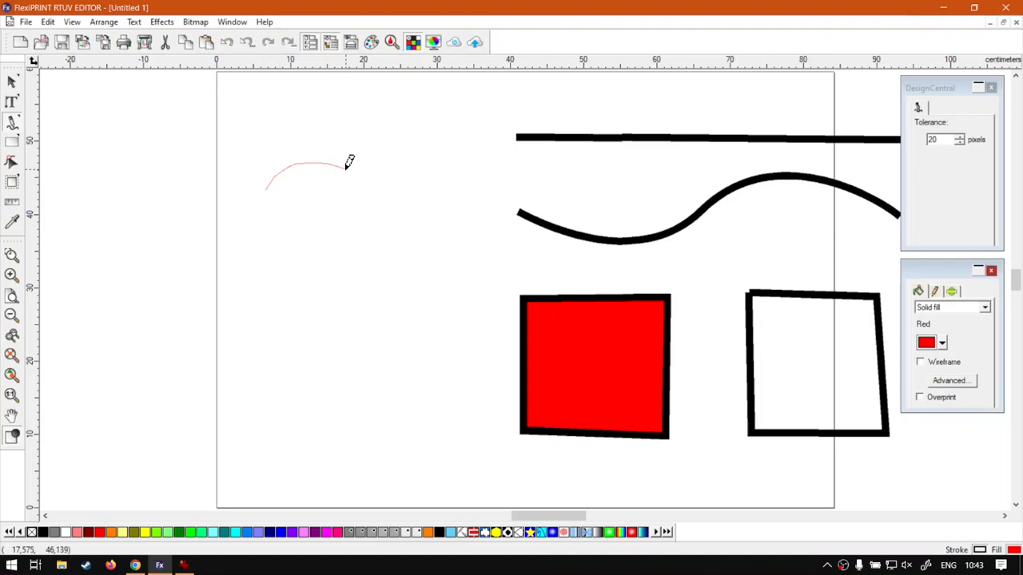
mouse_move(348, 167)
left_mouse_down()
mouse_move(355, 205)
mouse_move(312, 270)
mouse_move(312, 310)
mouse_move(349, 349)
mouse_move(402, 286)
mouse_move(420, 288)
mouse_move(428, 308)
mouse_move(451, 285)
mouse_move(465, 322)
mouse_move(454, 287)
mouse_move(432, 312)
mouse_move(416, 282)
mouse_move(443, 302)
mouse_move(447, 329)
mouse_move(408, 412)
mouse_move(430, 449)
mouse_move(462, 429)
left_mouse_up()
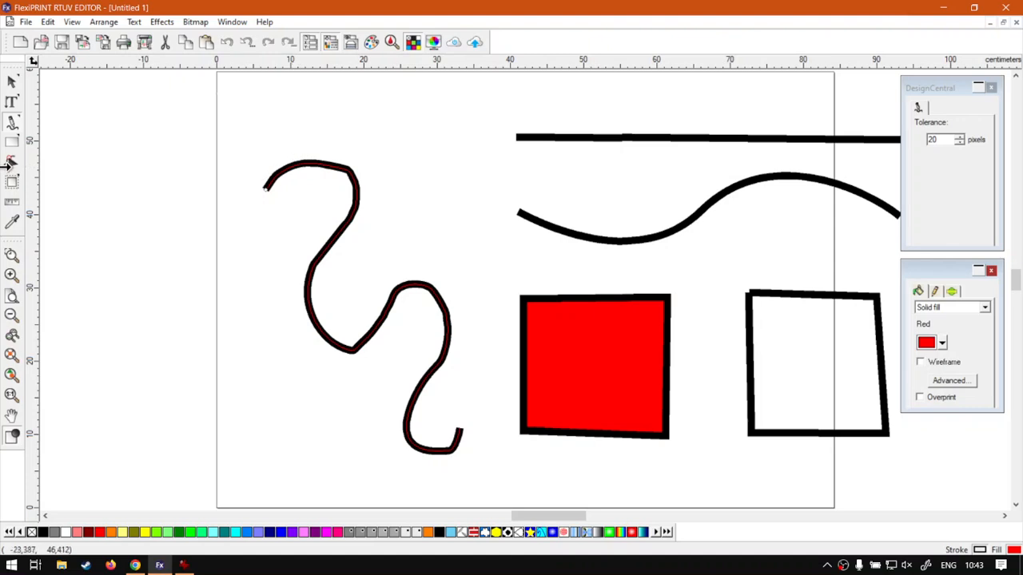
Show the winding path's edit points and select one near its upper bend, and delete the whole path
left_click(11, 163)
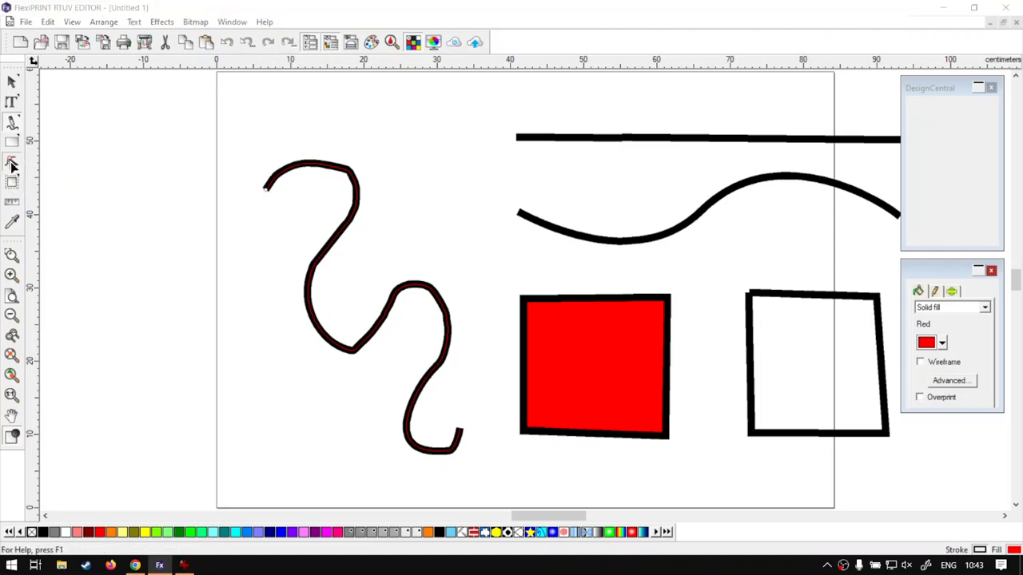
left_click(350, 171)
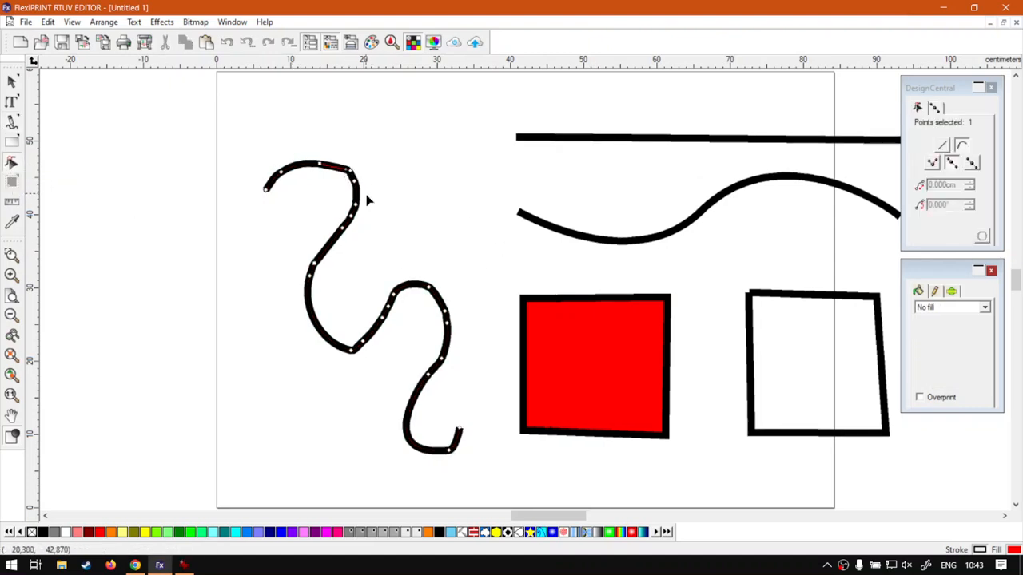
left_click(12, 81)
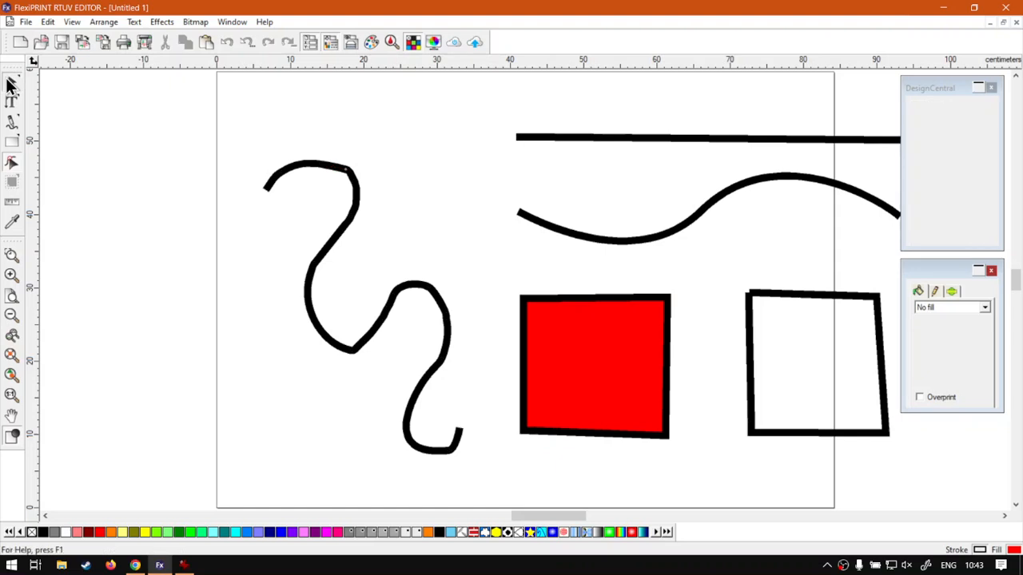
left_click(347, 217)
left_click(347, 214)
key("Delete")
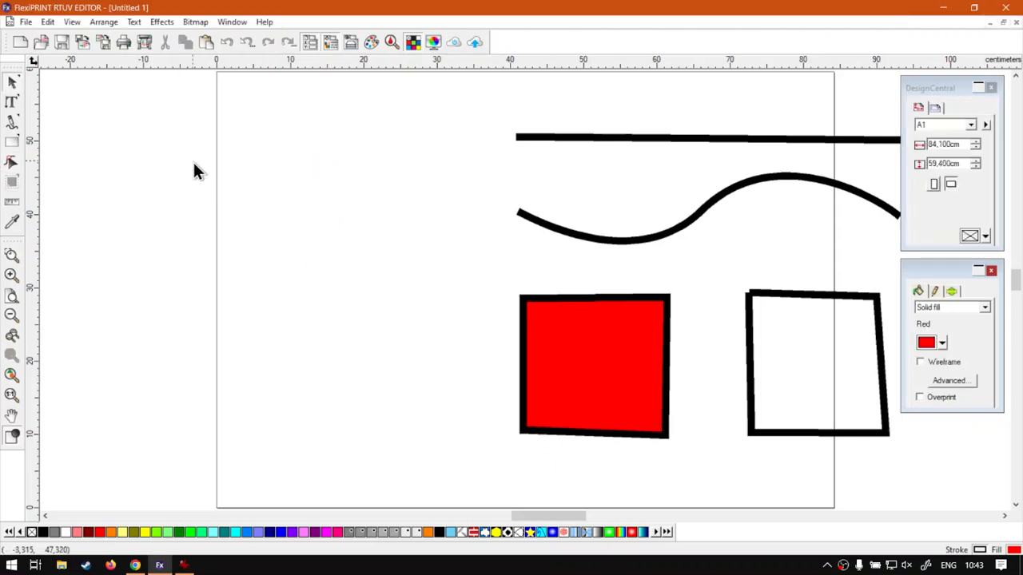
Draw another freehand stroke in the empty area and delete it
left_click(12, 122)
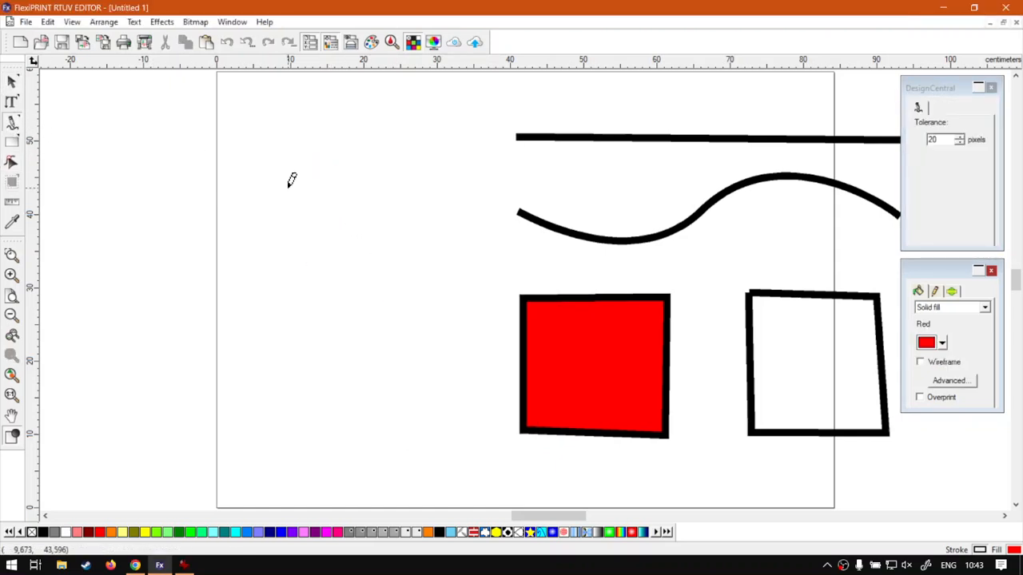
mouse_move(272, 214)
left_mouse_down()
mouse_move(361, 252)
mouse_move(268, 386)
mouse_move(360, 437)
mouse_move(295, 428)
mouse_move(279, 374)
mouse_move(291, 326)
mouse_move(268, 387)
mouse_move(278, 425)
mouse_move(267, 368)
mouse_move(290, 329)
mouse_move(355, 282)
mouse_move(311, 325)
mouse_move(337, 311)
mouse_move(313, 318)
mouse_move(350, 275)
mouse_move(360, 231)
mouse_move(352, 206)
mouse_move(293, 191)
mouse_move(257, 240)
left_mouse_up()
left_click(12, 82)
left_click(263, 228)
key("Delete")
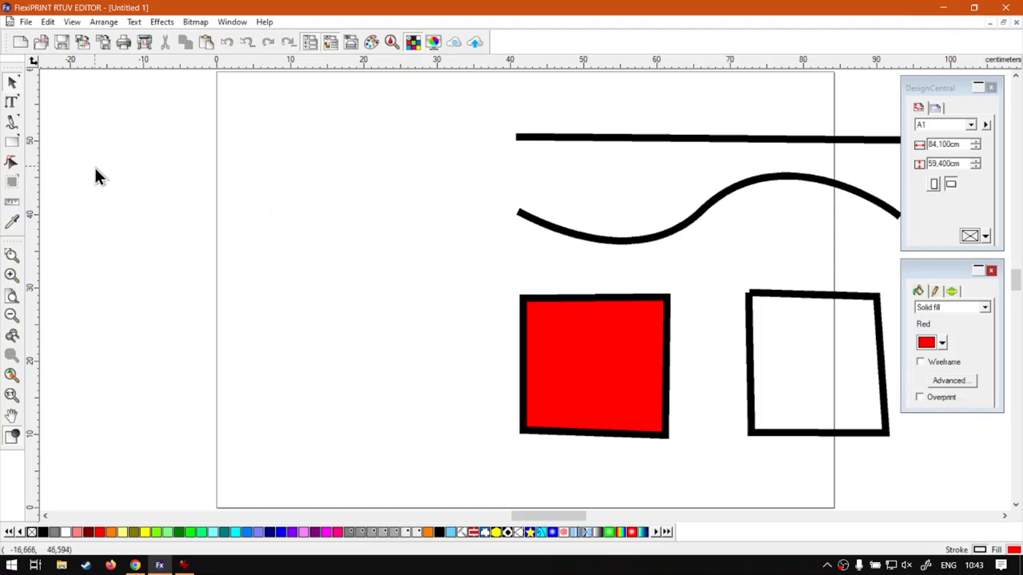
Draw a closed freehand shape that mixes straight and curved segments in the empty area, and delete it
left_click(12, 123)
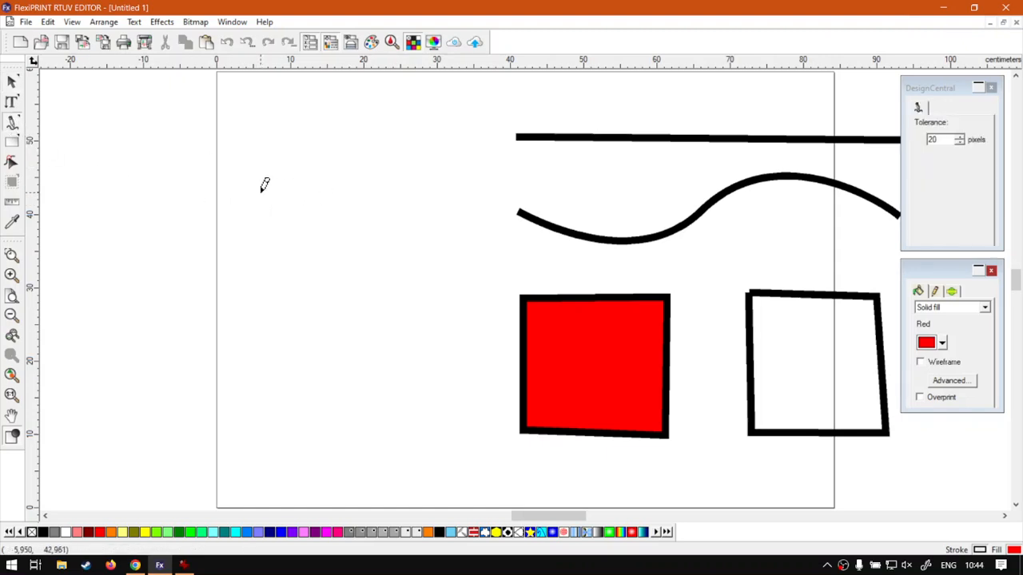
left_click_drag(252, 192, 255, 193)
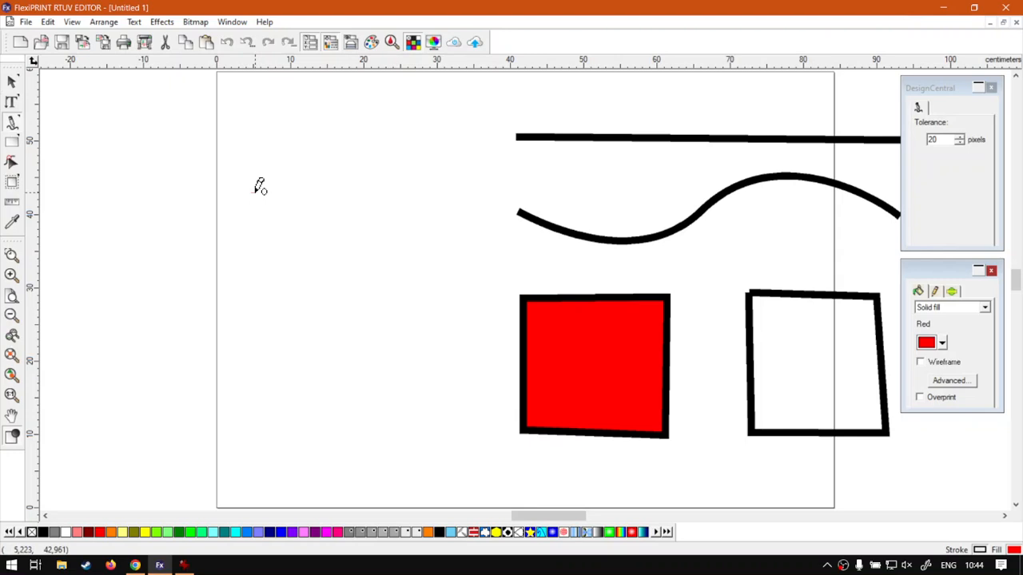
mouse_move(255, 193)
left_mouse_down()
mouse_move(379, 191)
mouse_move(384, 224)
mouse_move(363, 284)
mouse_move(238, 353)
mouse_move(374, 351)
mouse_move(431, 237)
mouse_move(494, 190)
mouse_move(469, 211)
mouse_move(482, 223)
mouse_move(438, 252)
mouse_move(465, 285)
left_mouse_up()
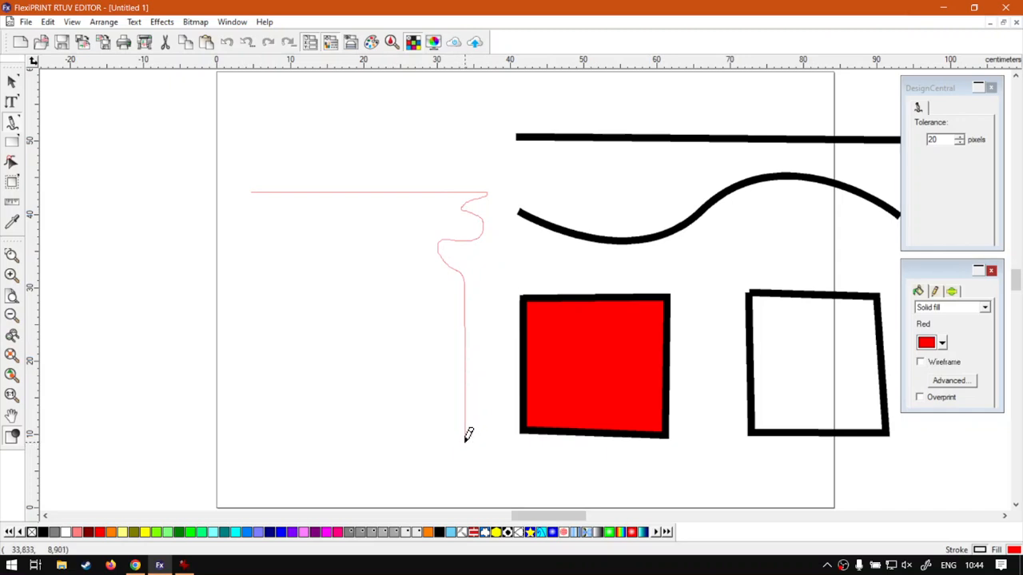
left_click(466, 442)
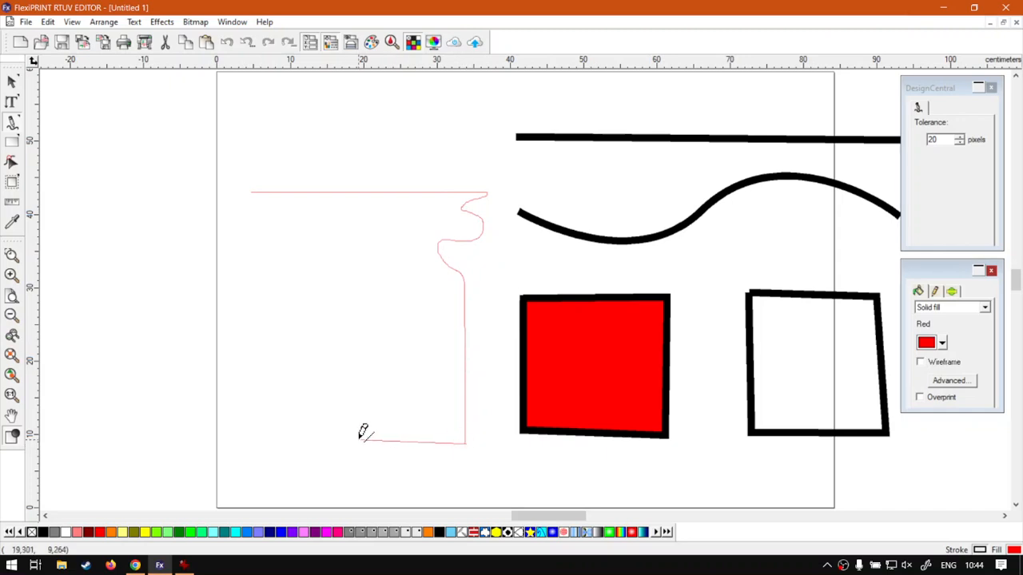
left_click(252, 444)
mouse_move(267, 273)
left_mouse_down()
mouse_move(272, 229)
mouse_move(261, 215)
mouse_move(250, 281)
mouse_move(311, 244)
mouse_move(317, 372)
mouse_move(235, 243)
mouse_move(251, 179)
left_mouse_up()
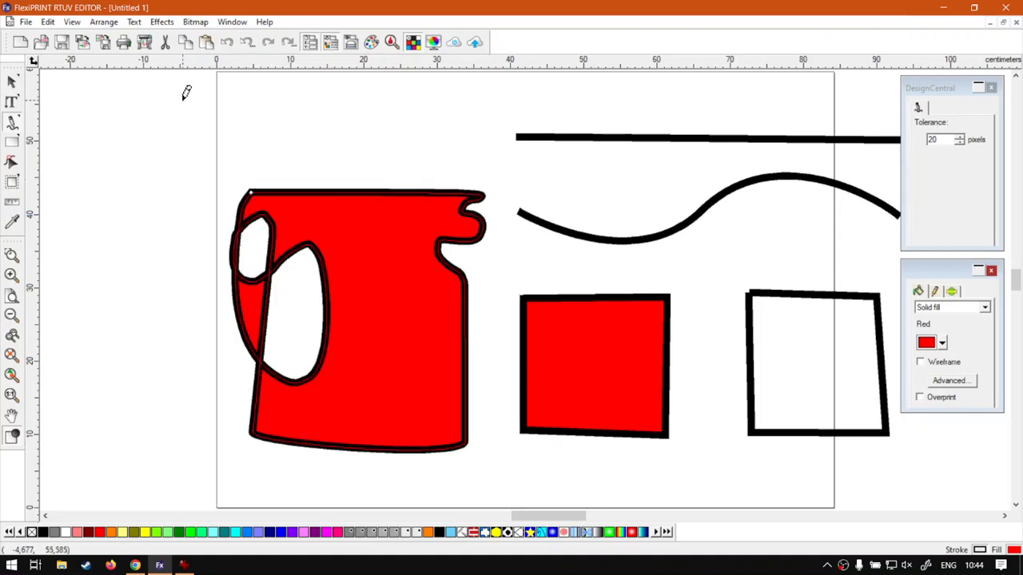
left_click(12, 81)
key("Delete")
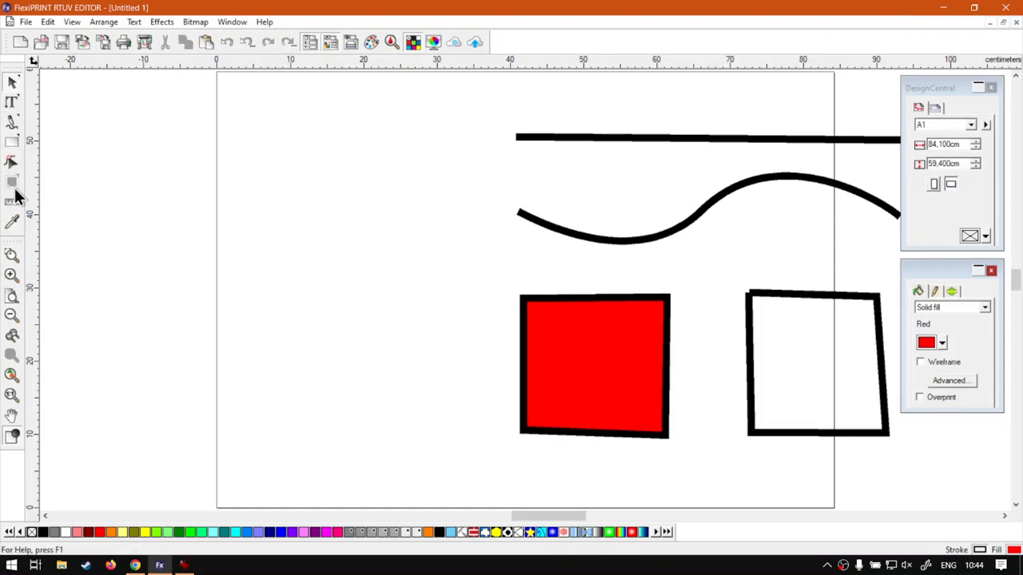
Draw a straight horizontal line about 35 cm long with the Freehand Drawing Tool, plus a freehand wavy line below it
left_click(12, 124)
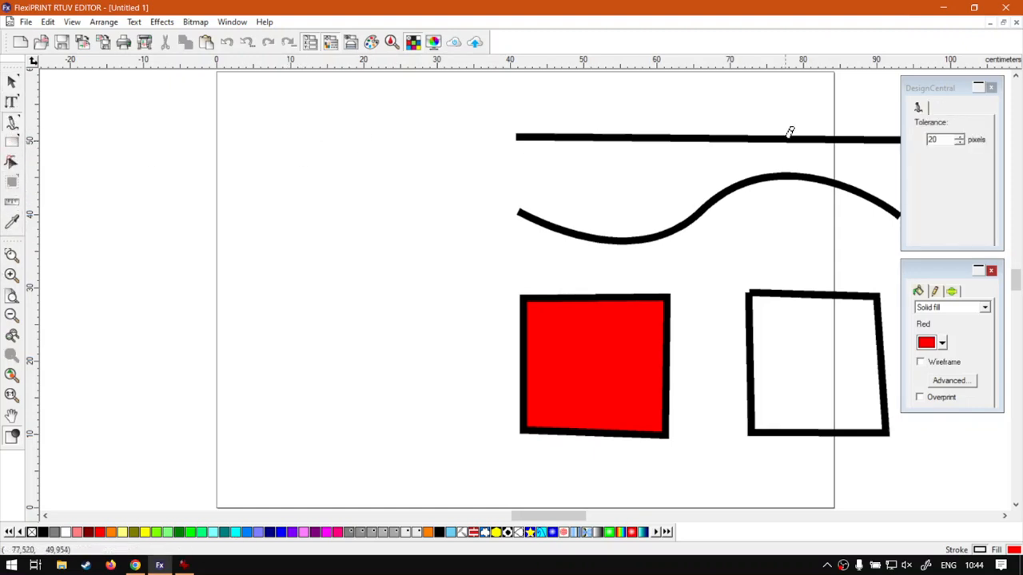
left_click(220, 141)
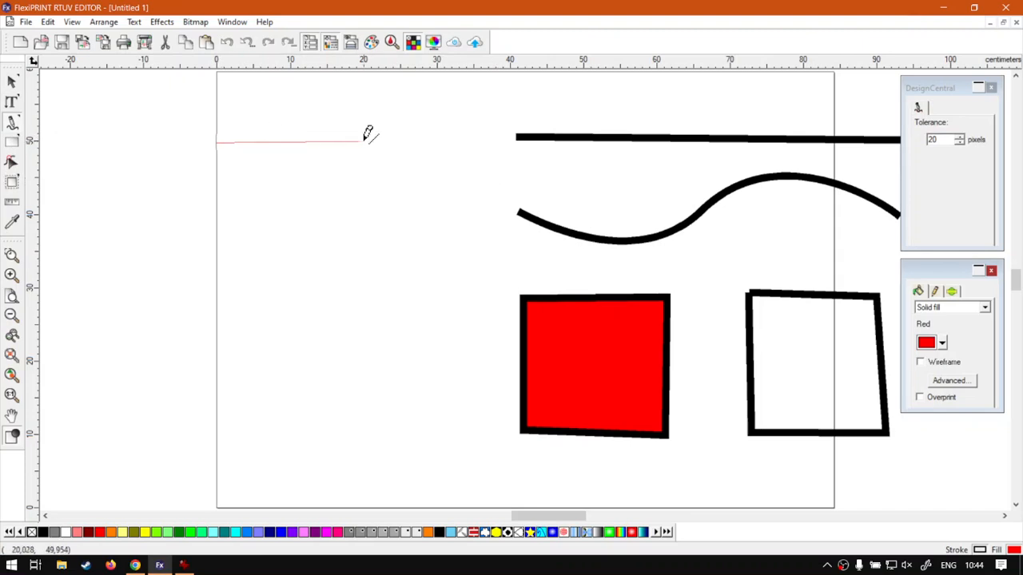
double_click(474, 141)
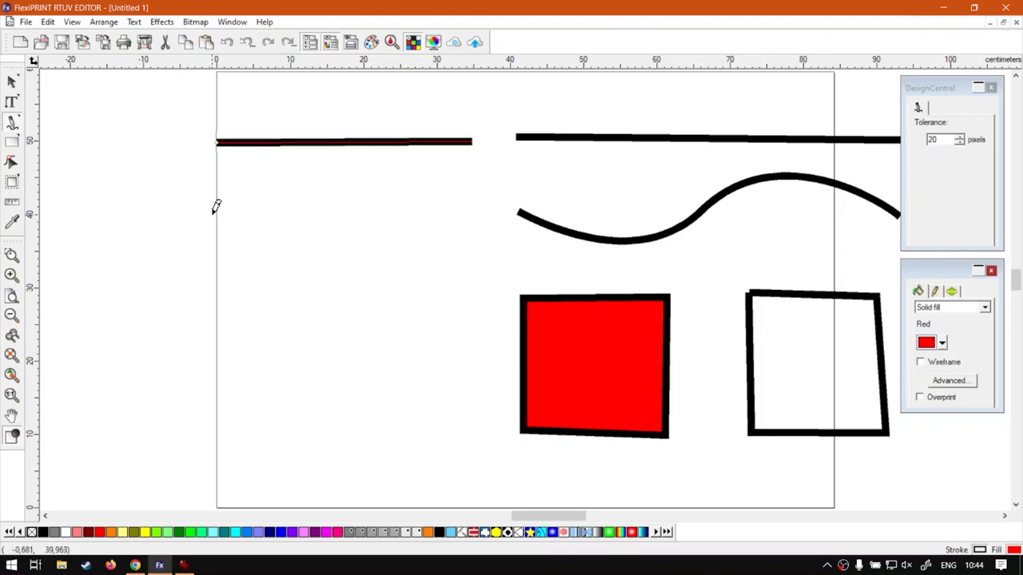
mouse_move(211, 216)
left_mouse_down()
mouse_move(283, 243)
mouse_move(366, 215)
mouse_move(448, 236)
left_mouse_up()
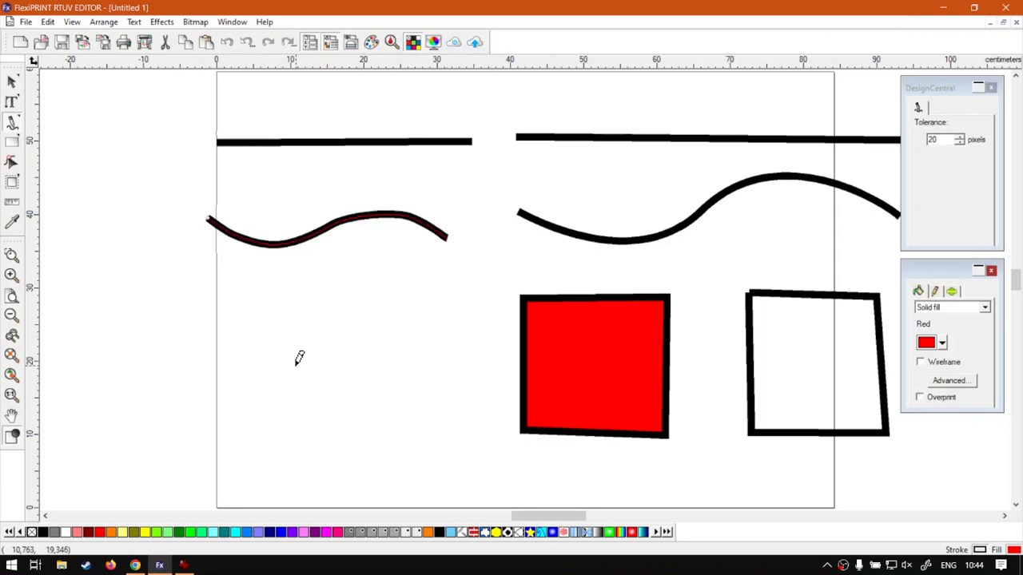
Draw a closed freehand shape about 20 × 16.5 cm below the shorter wavy line and move it slightly to the right
mouse_move(217, 306)
left_mouse_down()
mouse_move(435, 306)
mouse_move(361, 308)
mouse_move(361, 424)
mouse_move(218, 424)
mouse_move(224, 303)
left_mouse_up()
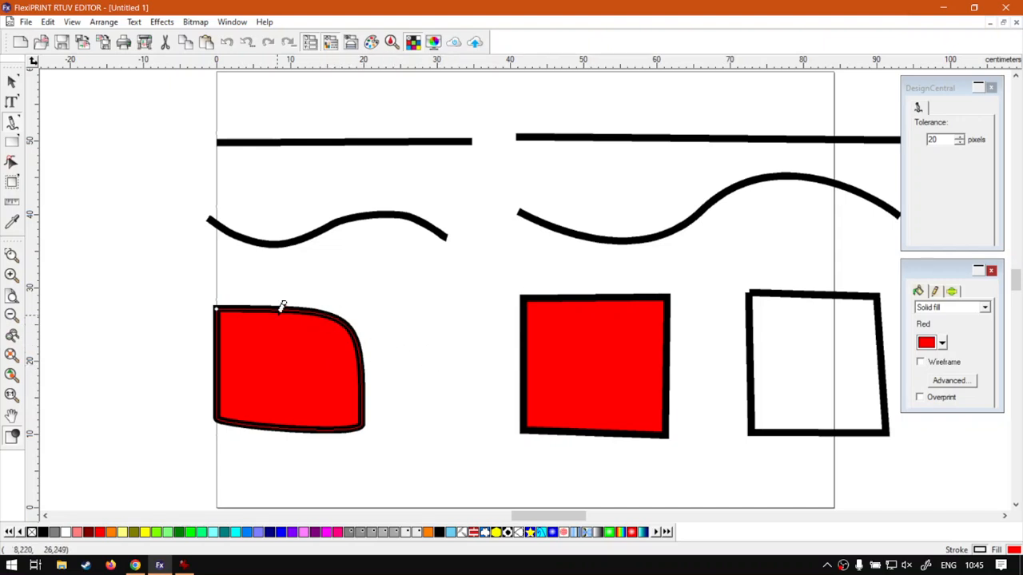
left_click(12, 81)
left_click_drag(281, 358, 306, 361)
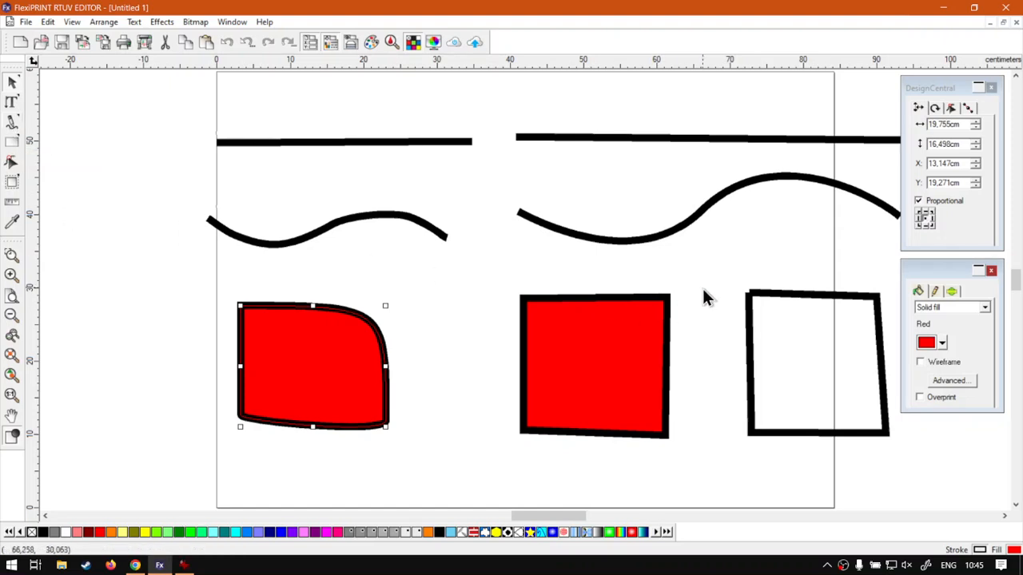
Scale the original line, curve and two squares together proportionally to about 38.1 × 29.5 cm and move them fully onto the page
left_click_drag(508, 93, 846, 463)
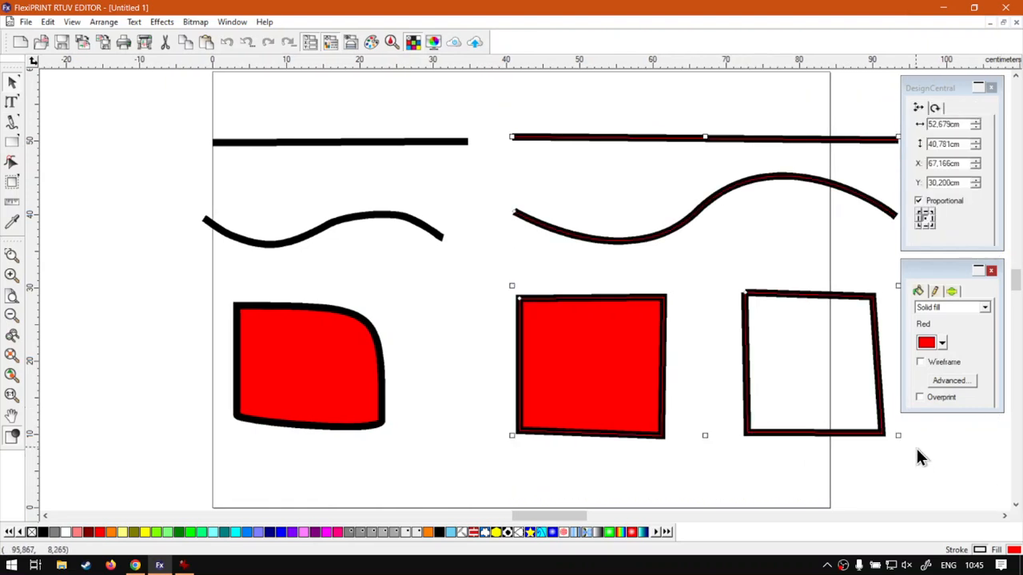
left_click_drag(895, 436, 792, 353)
left_click_drag(692, 344, 705, 402)
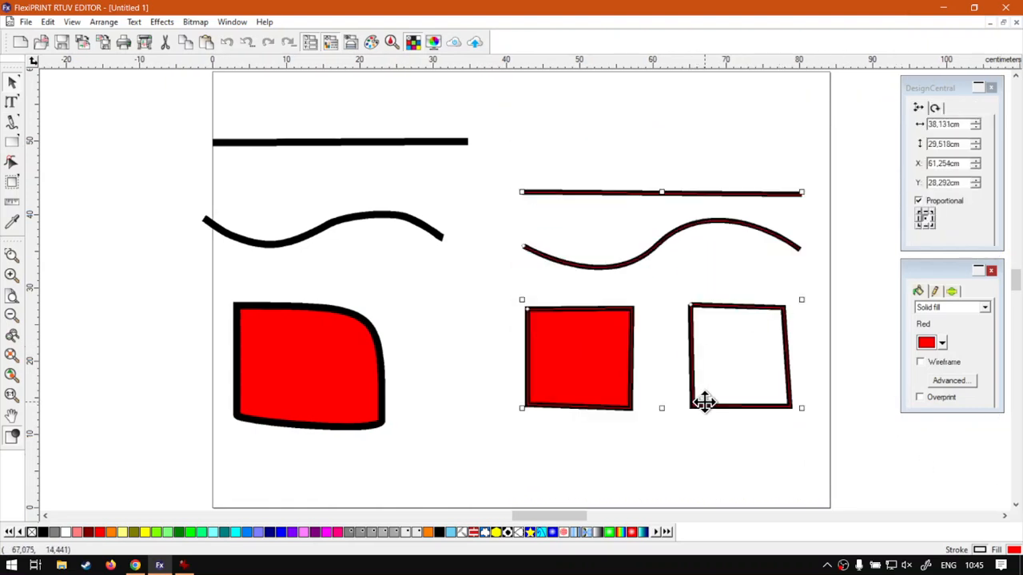
Scale the three freehand objects together to about 32.2 × 34.7 cm and move them inside the page beside the original shapes
left_click(451, 320)
left_click_drag(152, 96, 439, 397)
left_click_drag(359, 356, 407, 388)
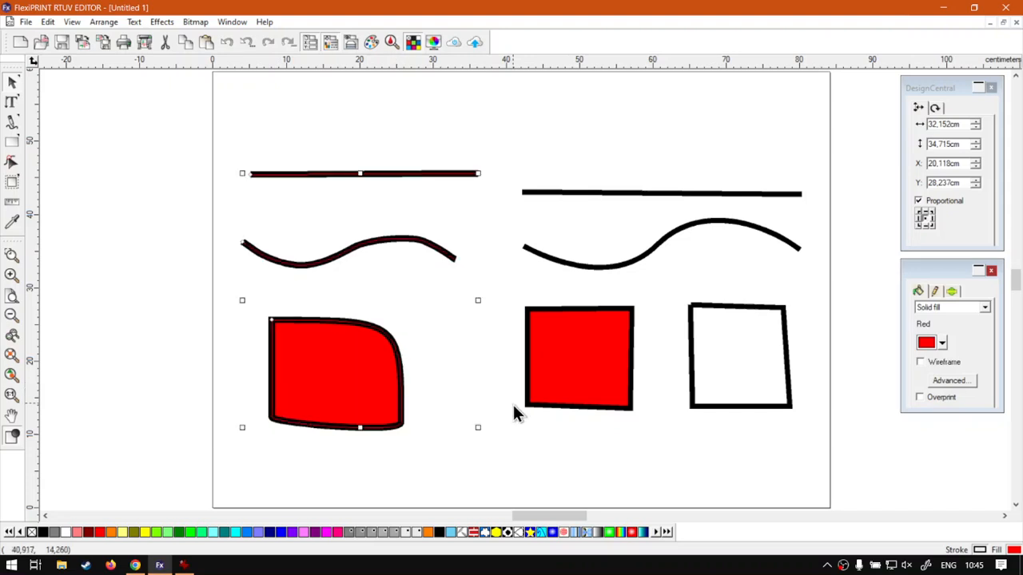
left_click(515, 460)
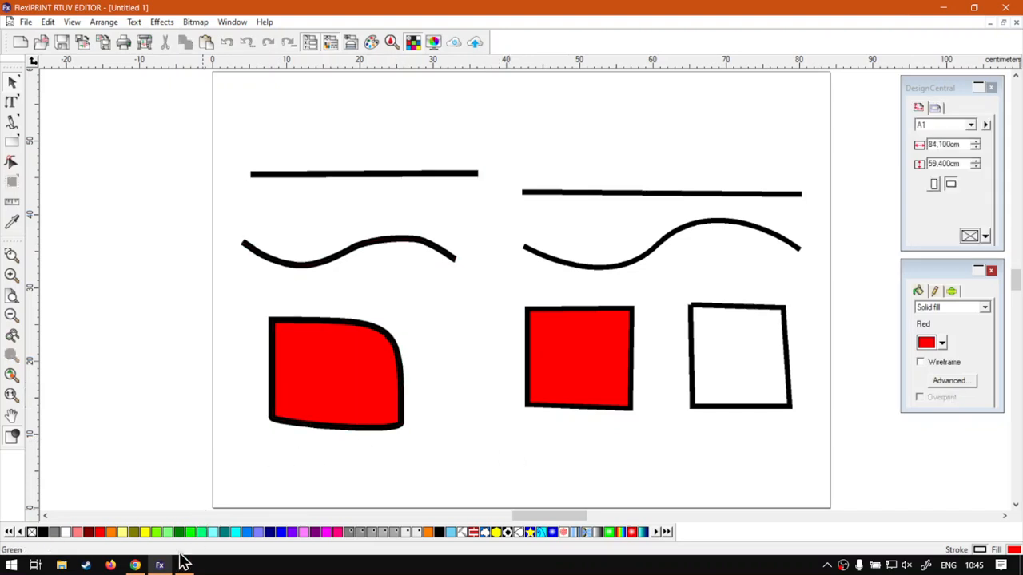
Switch to the Chrome window with the softwaretraining.co.za site
left_click(135, 565)
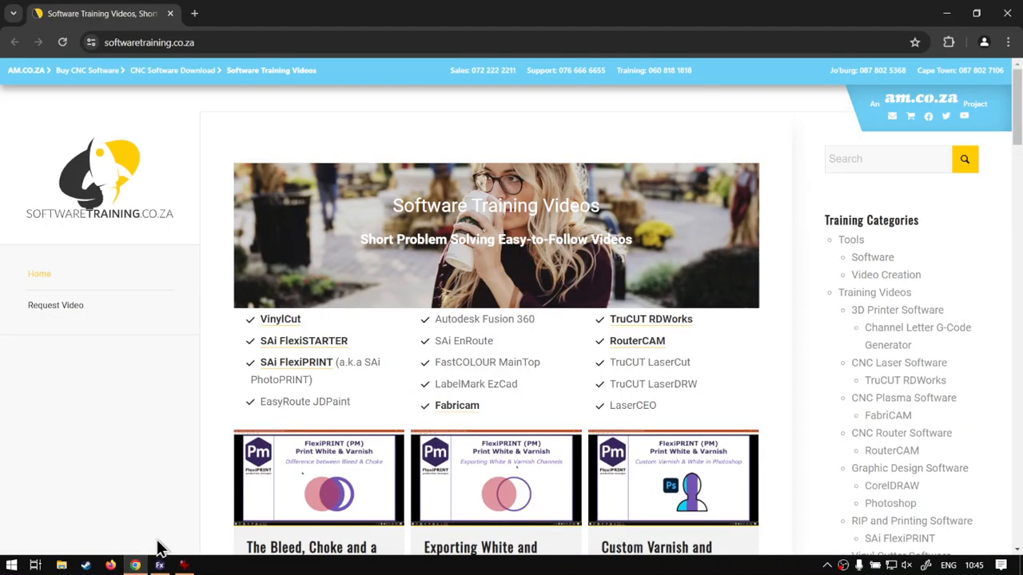